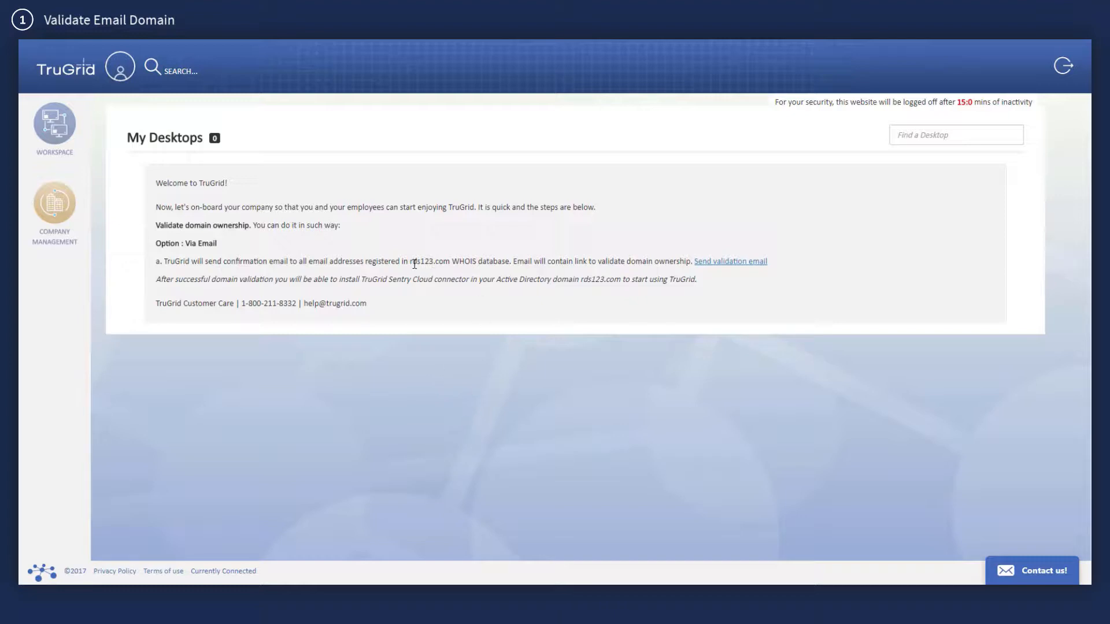
Send the validation email for ownership of the rds123.com domain and confirm sending
click(720, 263)
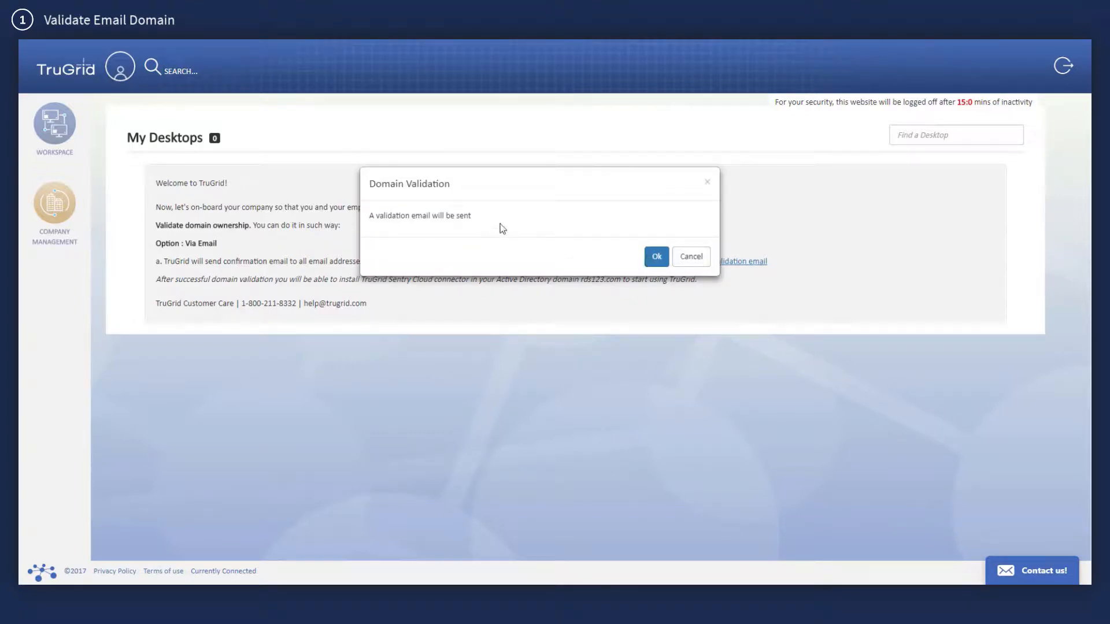
click(656, 257)
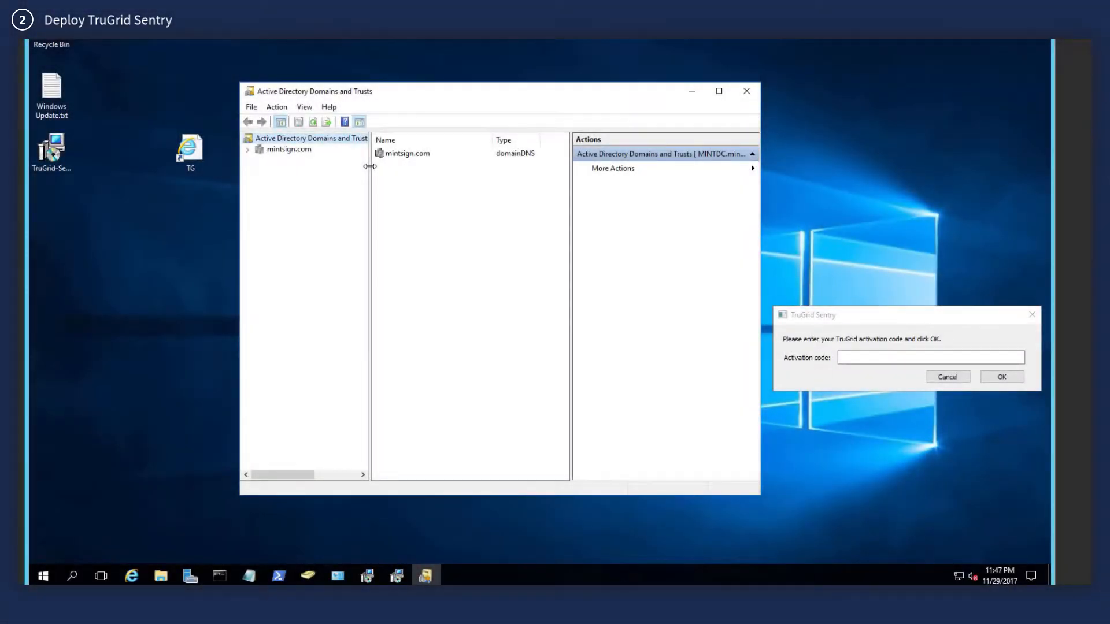
In Active Directory Domains and Trusts, add rds123.com as an alternative UPN suffix and apply it
drag(369, 168, 414, 167)
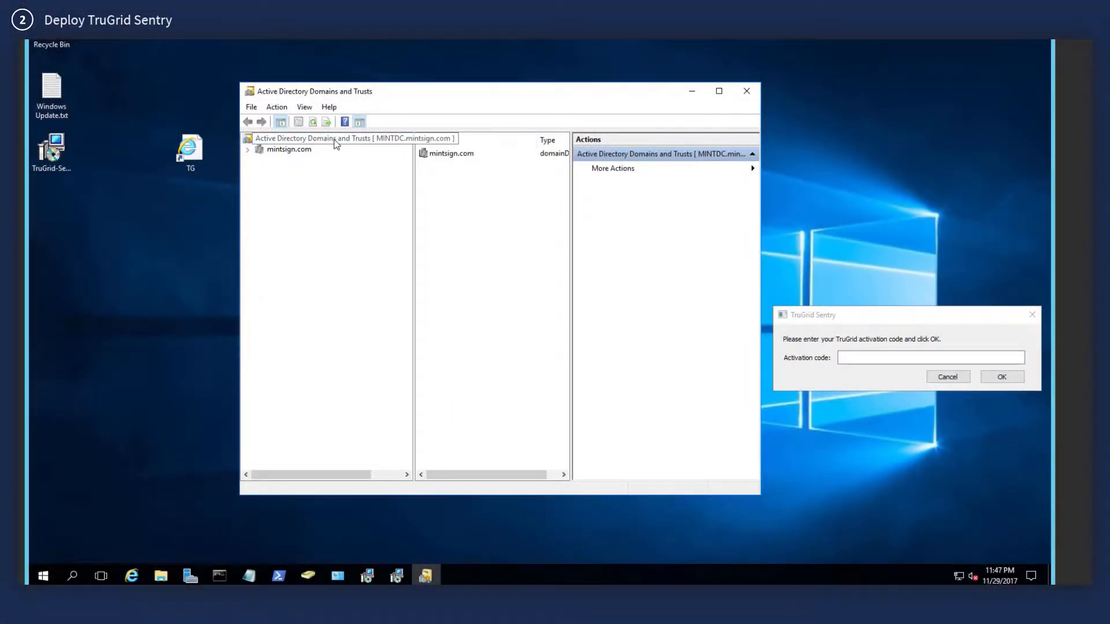
right_click(336, 144)
click(380, 254)
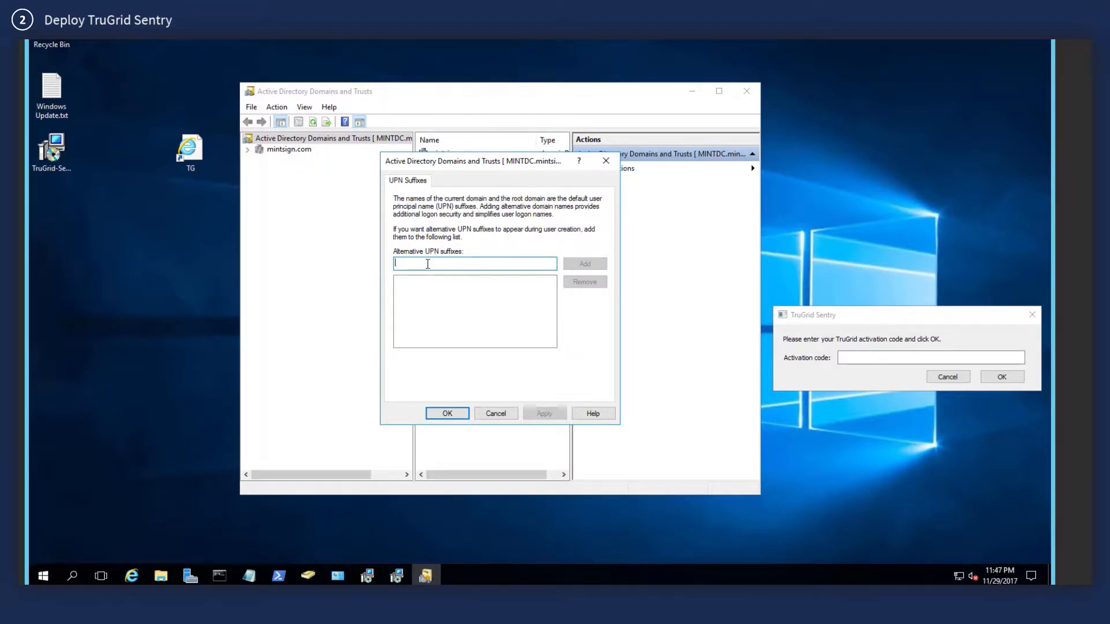
text(rds123)
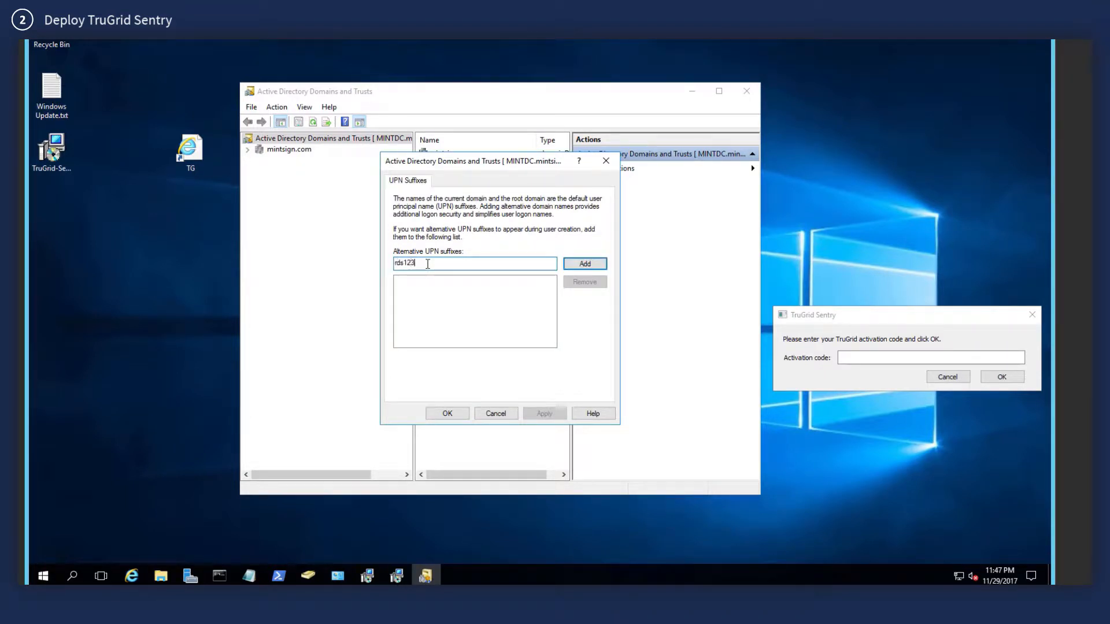
text(.com)
click(582, 264)
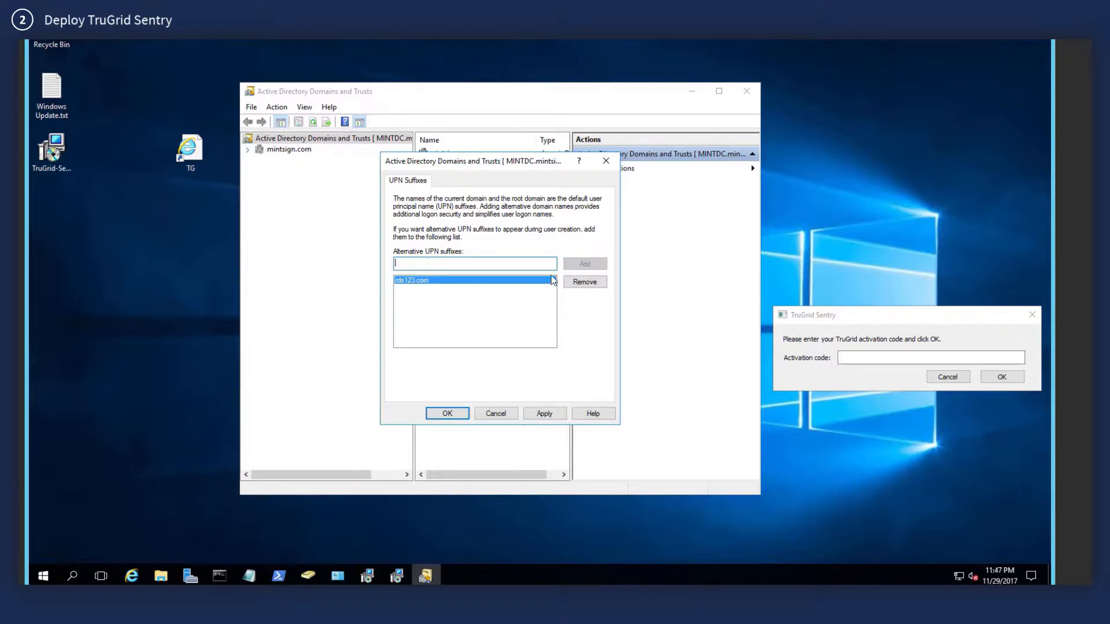
click(543, 413)
click(447, 414)
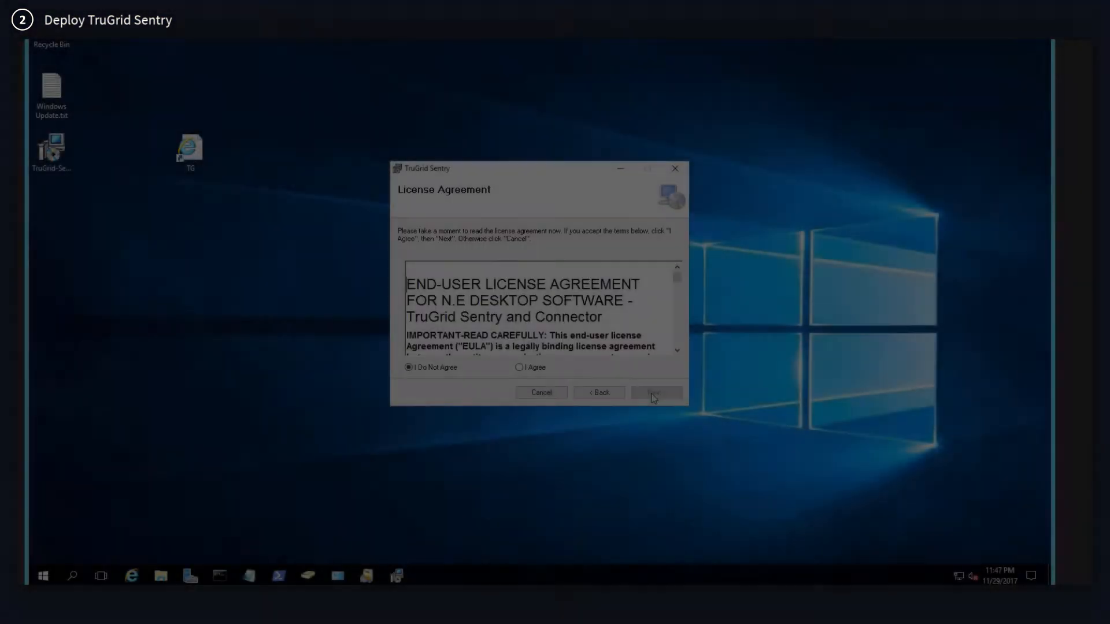
In the TruGrid Sentry installer, accept the license agreement and install to the default folder C:\Program Files\TruGrid\TruGrid Sentry\
click(518, 367)
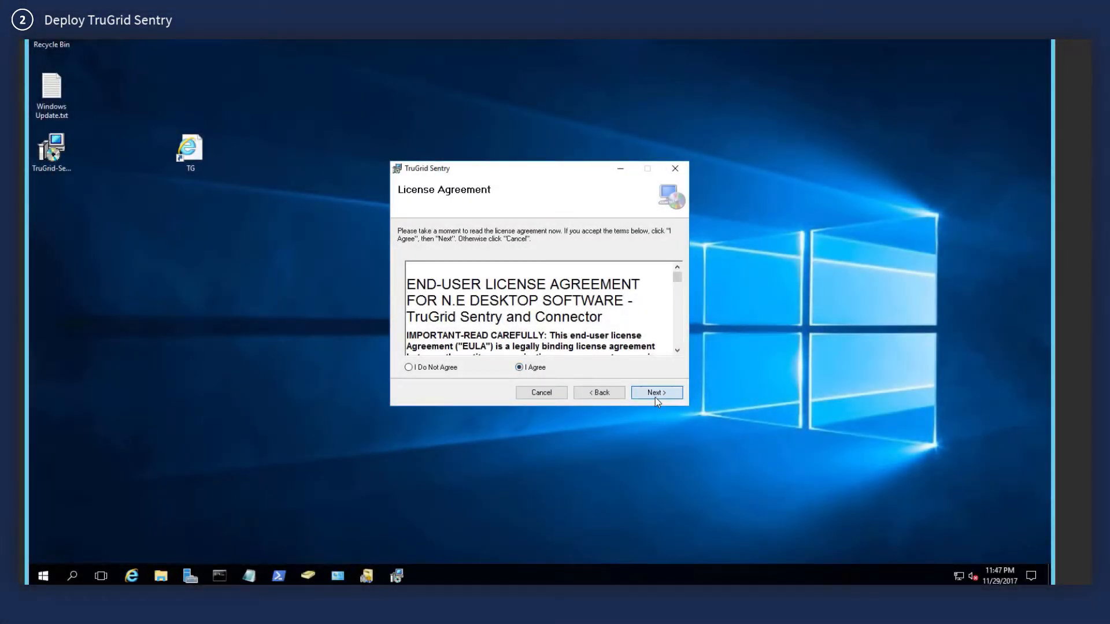
click(656, 399)
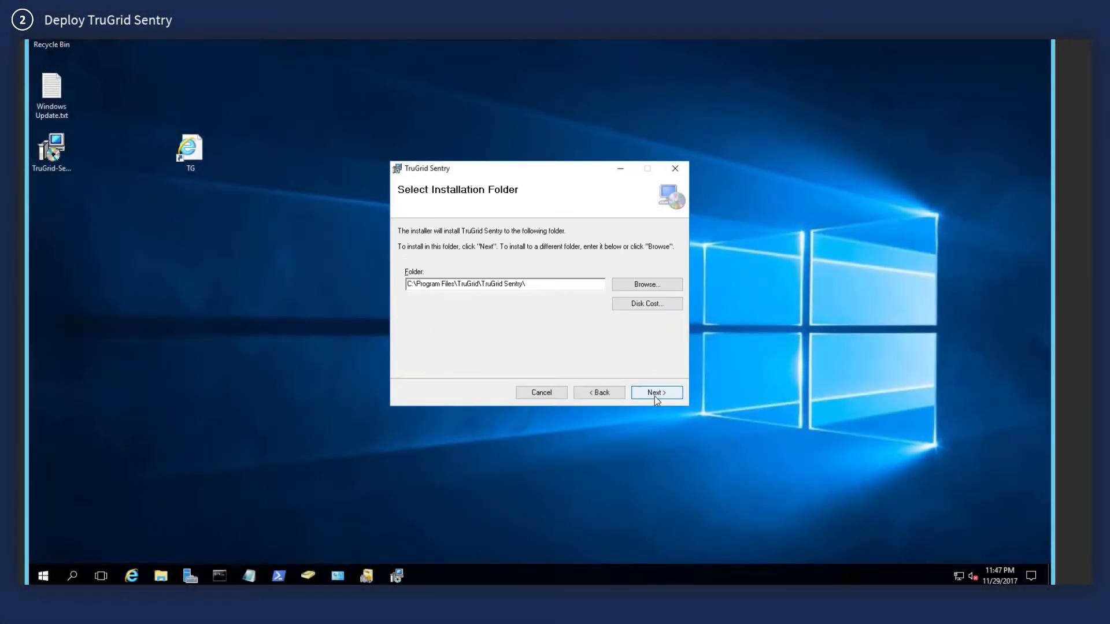
click(640, 392)
click(640, 390)
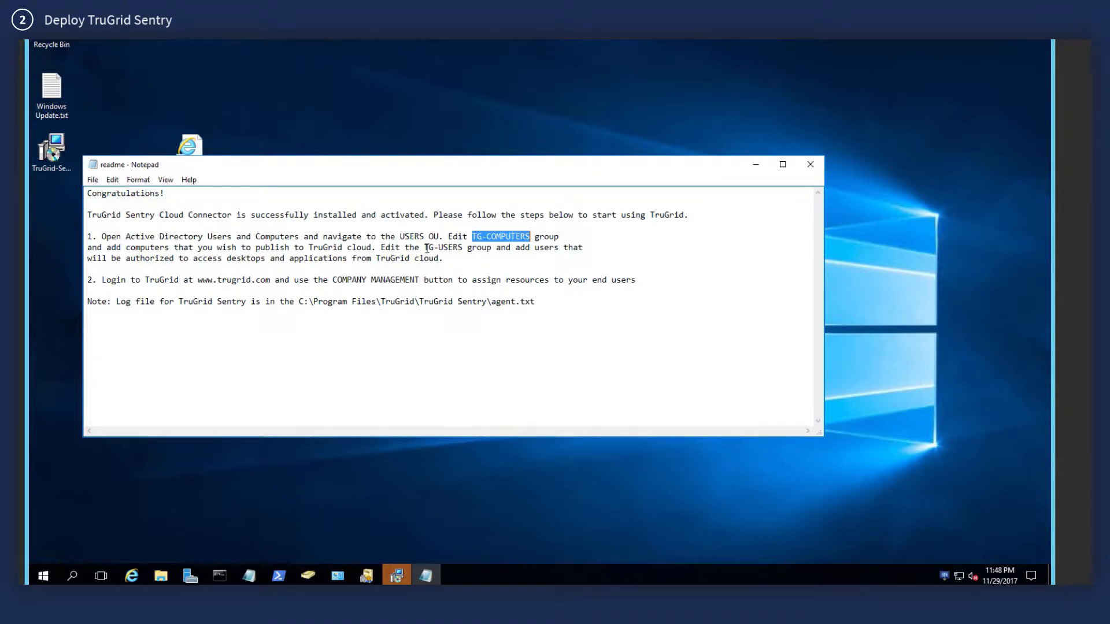
Review the TG-USERS instruction in the readme, close the file and finish the TruGrid Sentry setup
drag(426, 248, 467, 249)
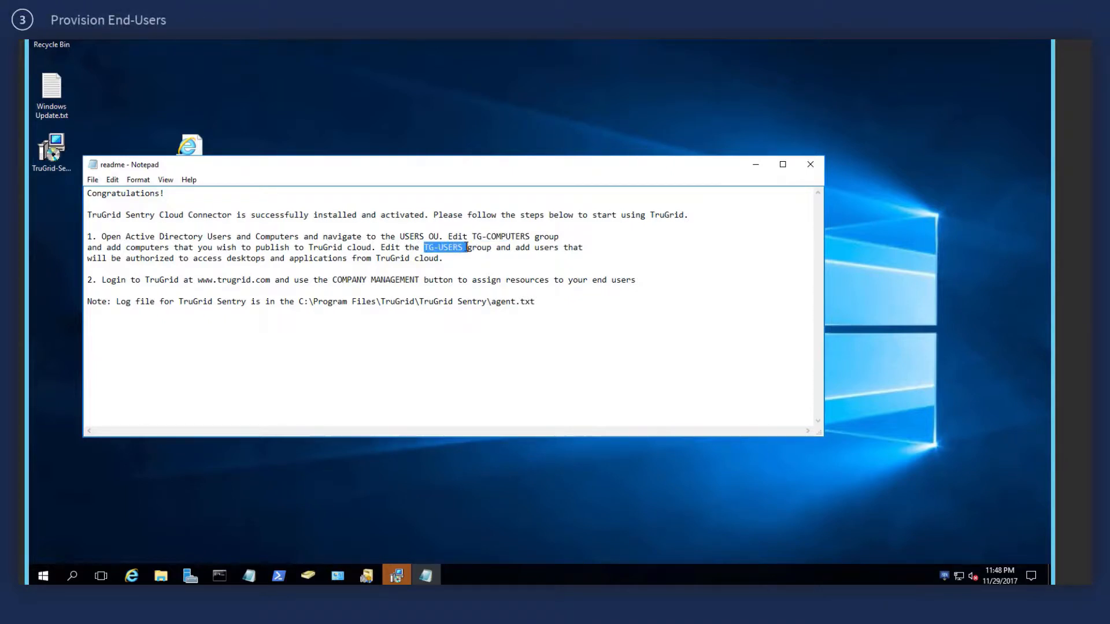
click(808, 166)
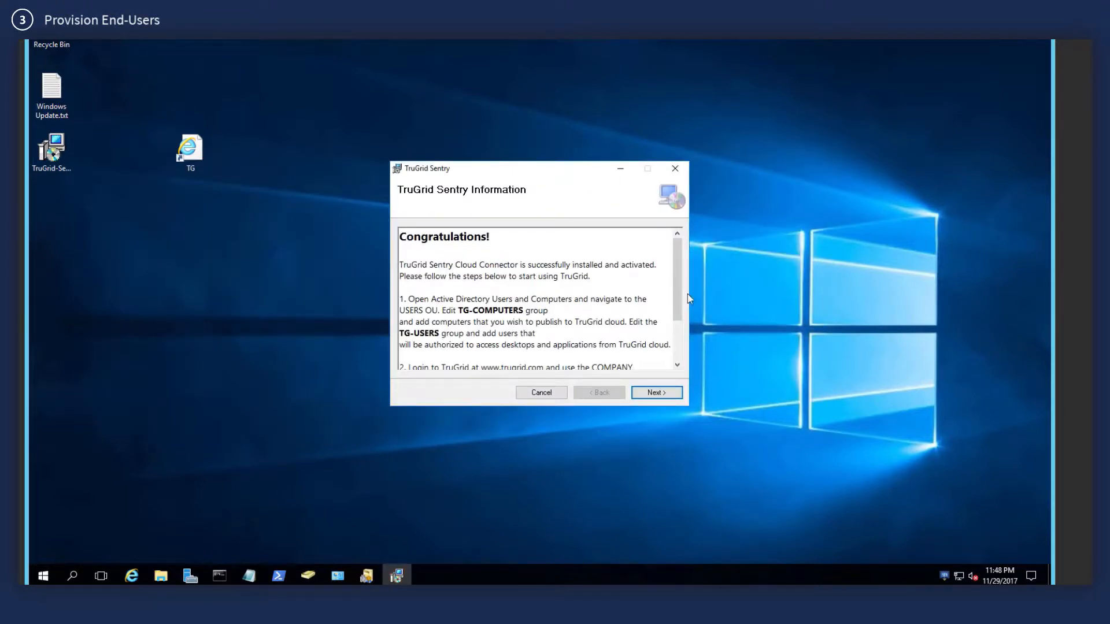
drag(678, 310, 680, 350)
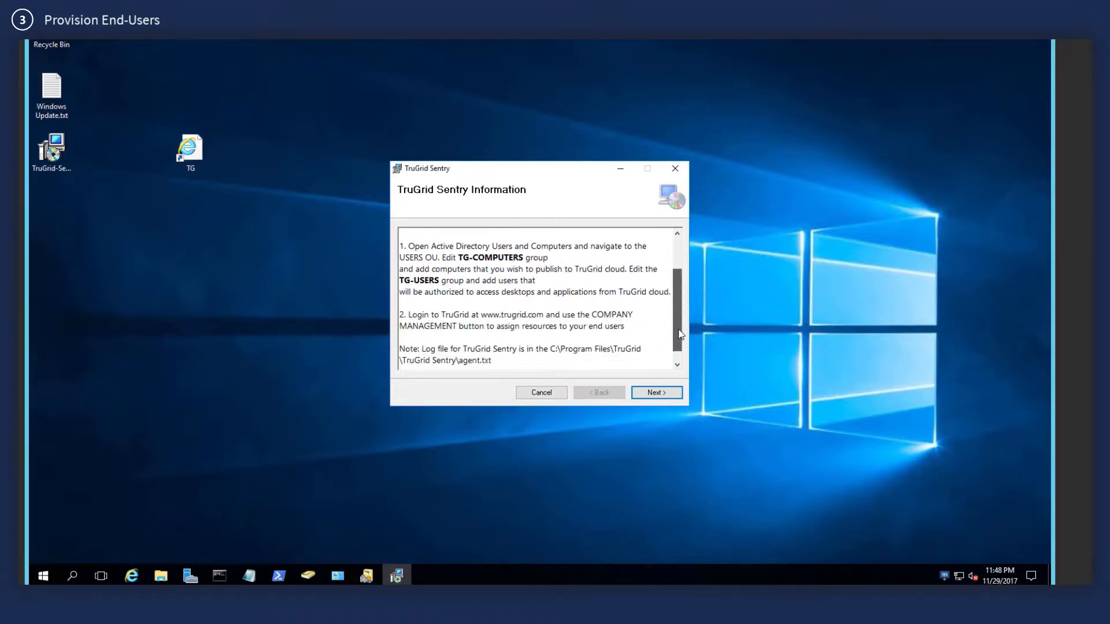
click(657, 394)
click(655, 394)
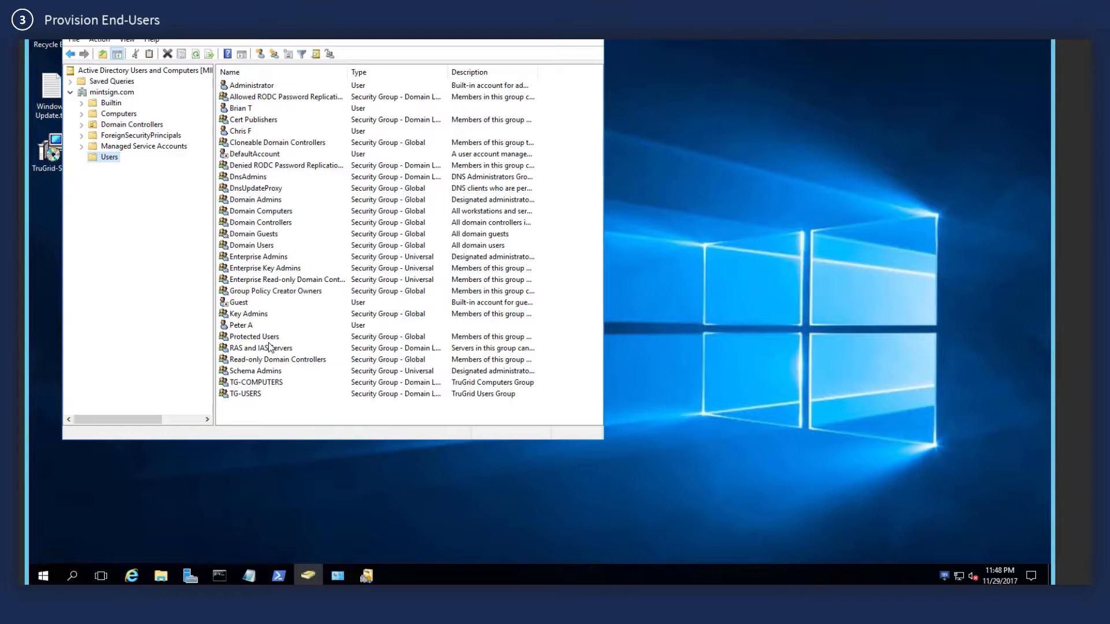
In Active Directory Users and Computers, start adding members to the TG-COMPUTERS group with the object type limited to Computers
double_click(277, 383)
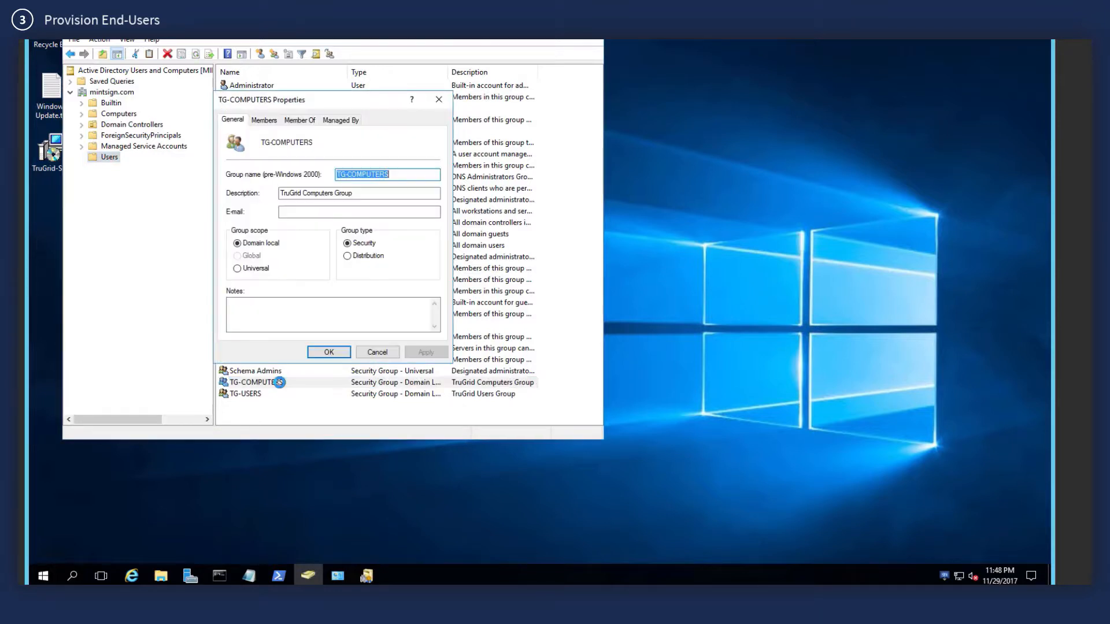
drag(394, 110, 503, 120)
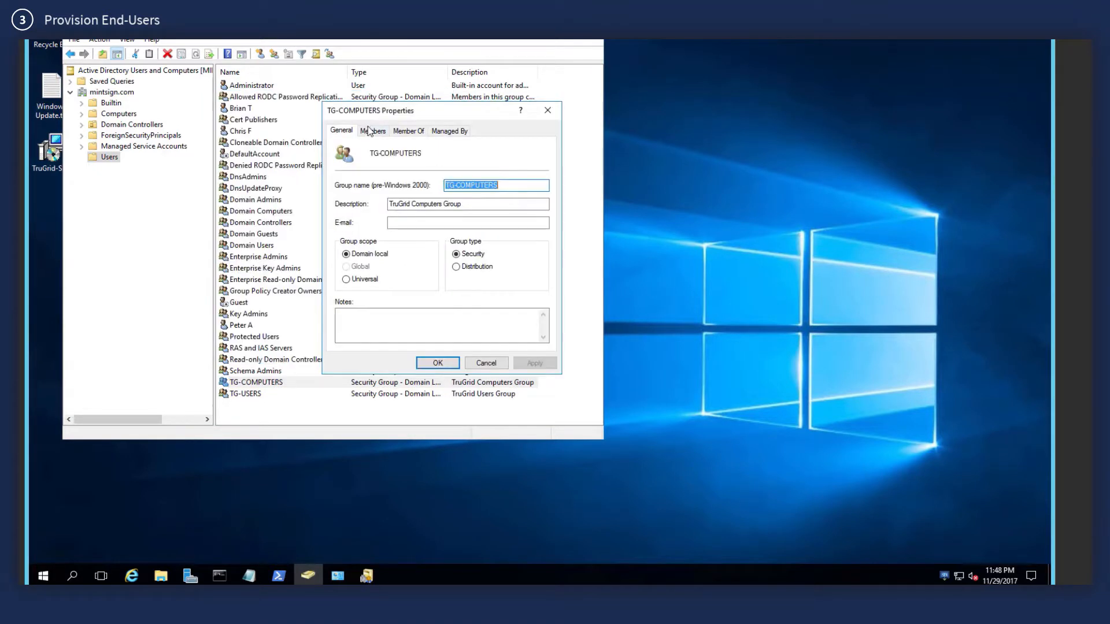
click(373, 131)
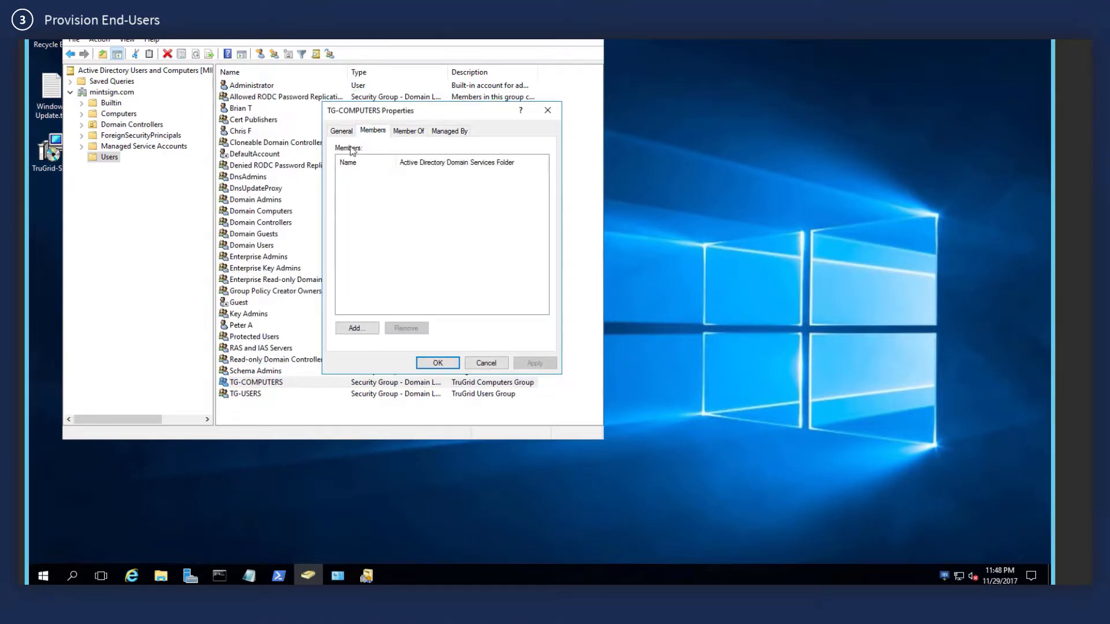
click(355, 329)
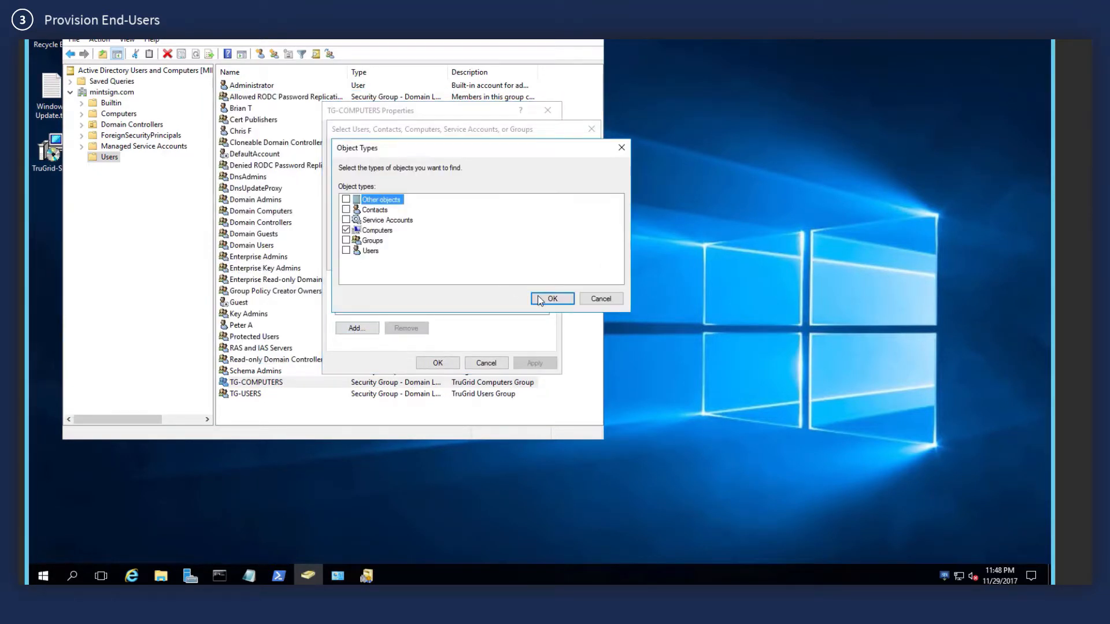
click(537, 296)
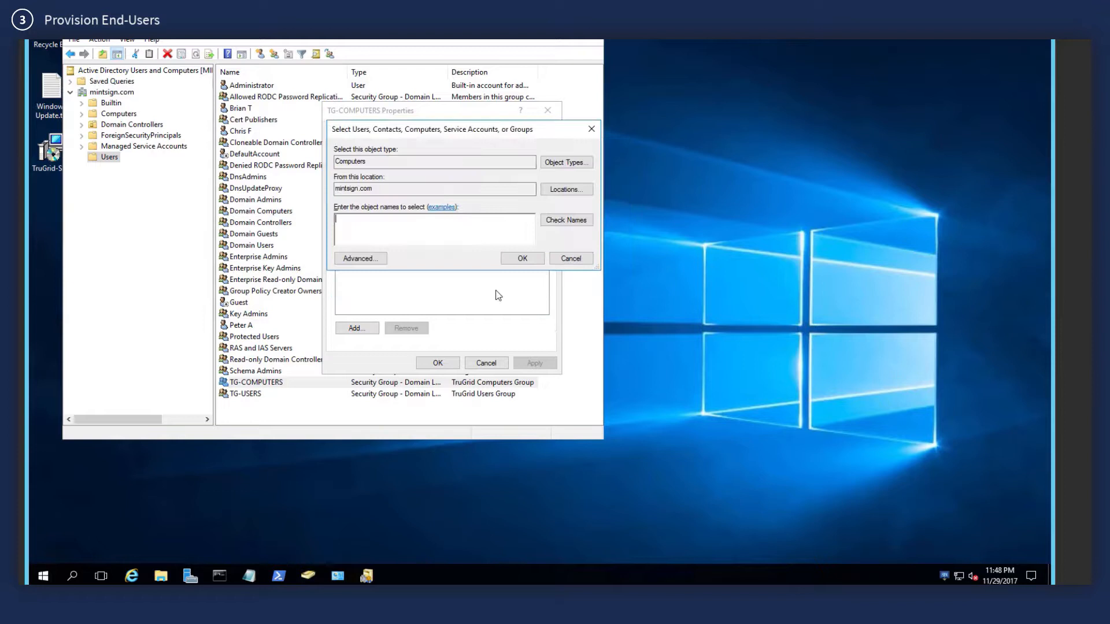
Find the domain's computers and add MINTPC01 and MINTSERVER as members of the TG-COMPUTERS group
click(348, 258)
click(602, 261)
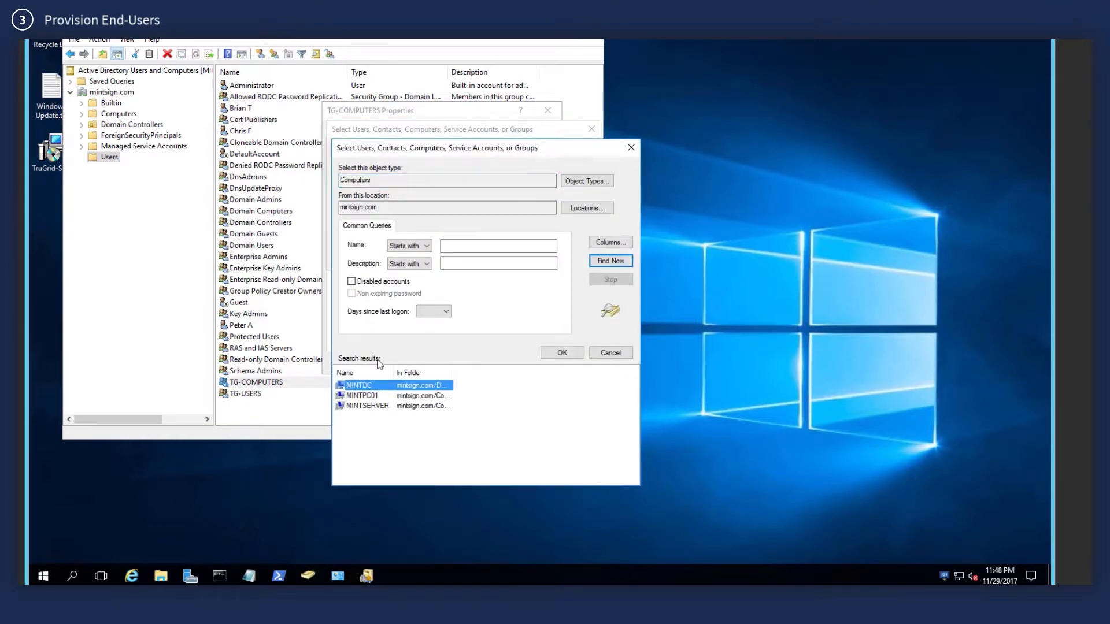
click(375, 398)
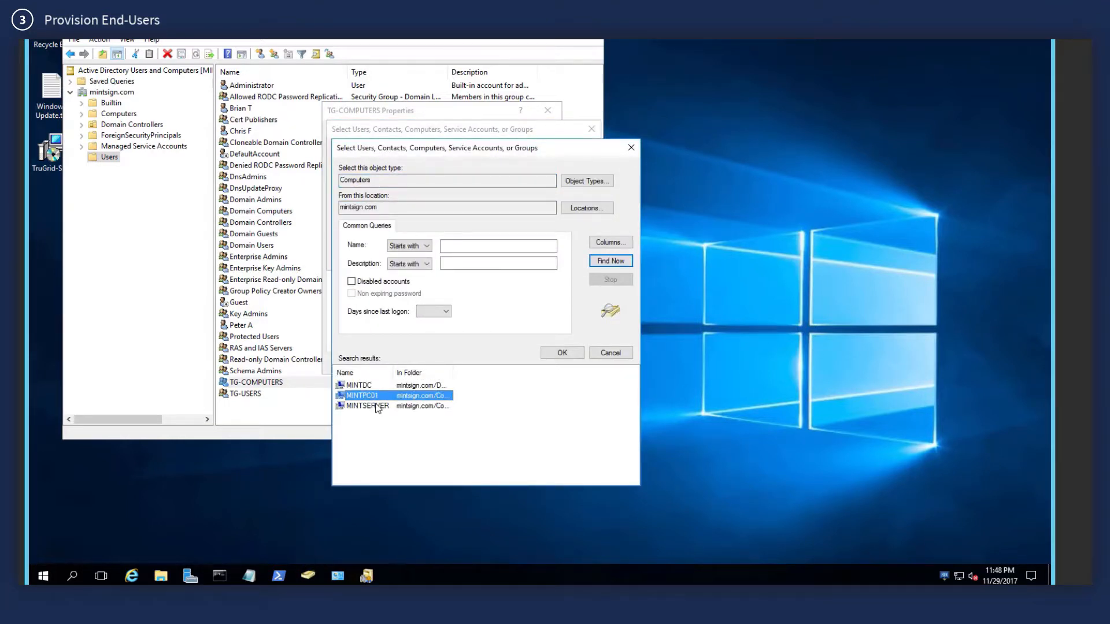
shift+click(377, 407)
click(555, 354)
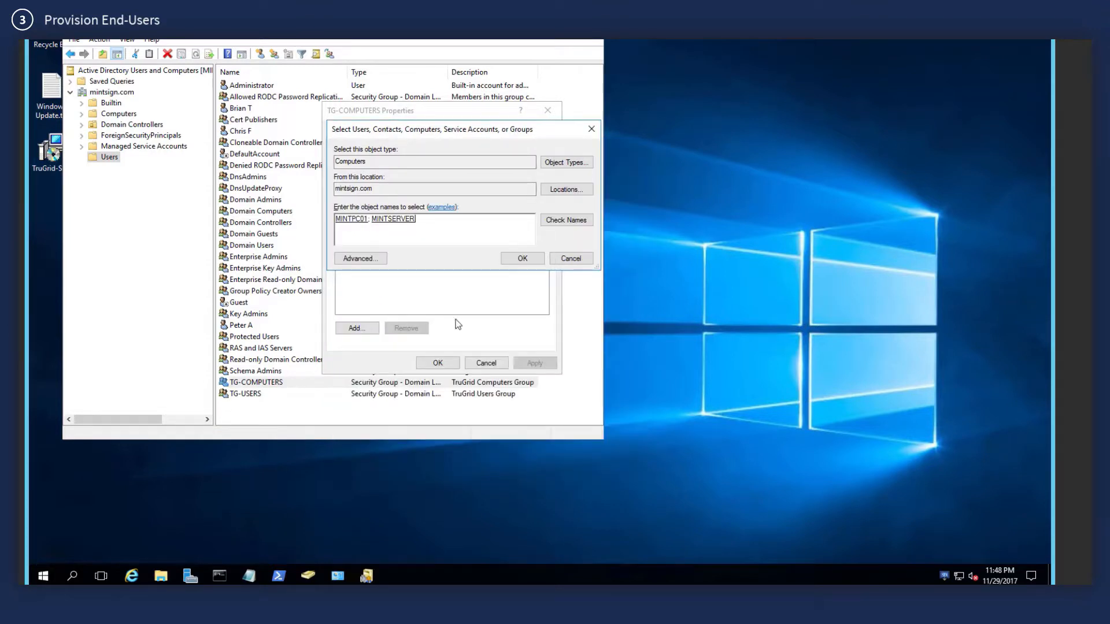
click(513, 260)
click(437, 362)
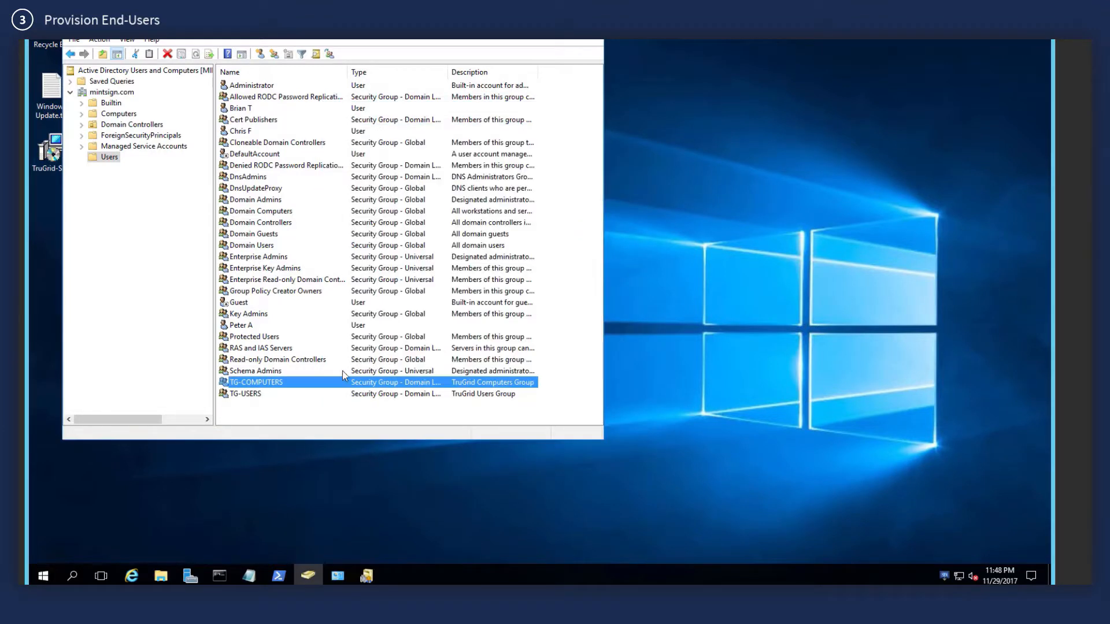
Find the three employee user accounts in mintsign.com/Users and add them as members of the TG-USERS group
click(263, 393)
double_click(263, 393)
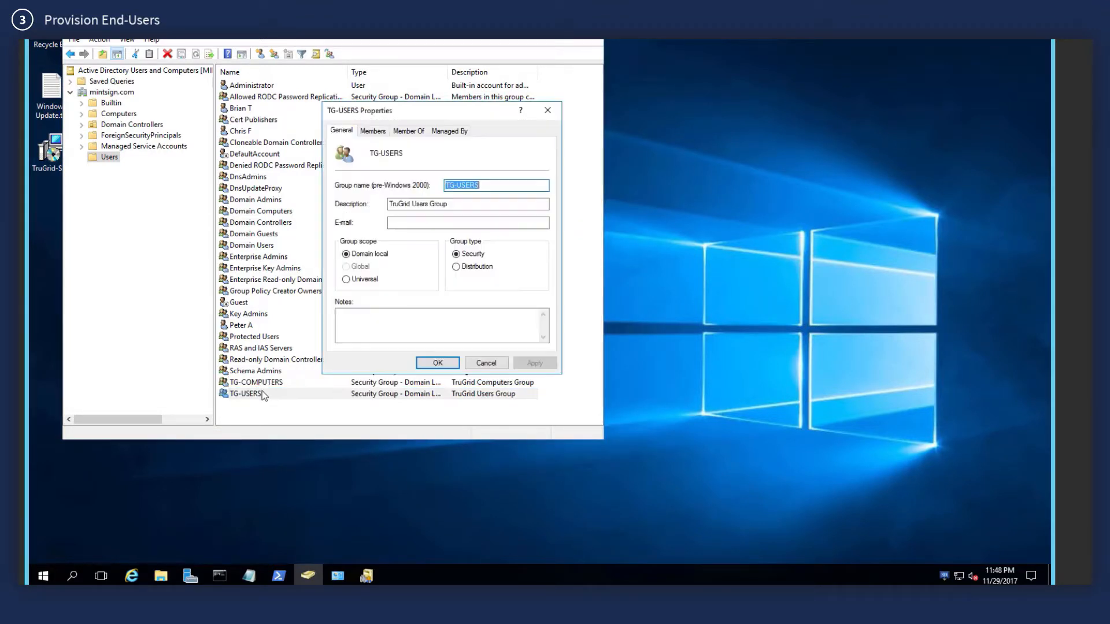
click(376, 134)
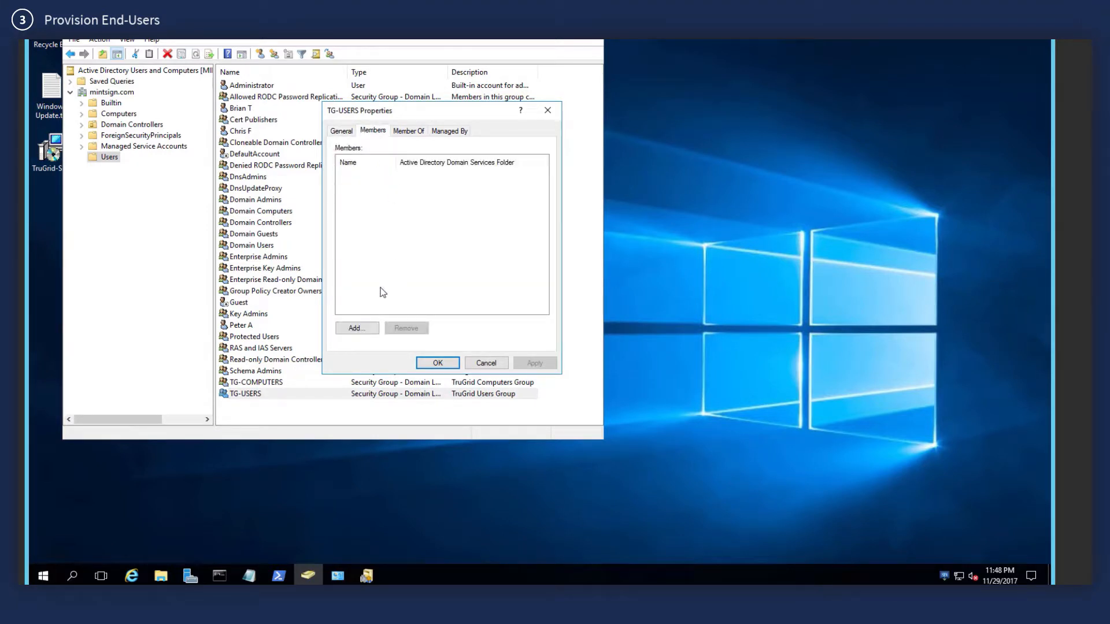
click(357, 326)
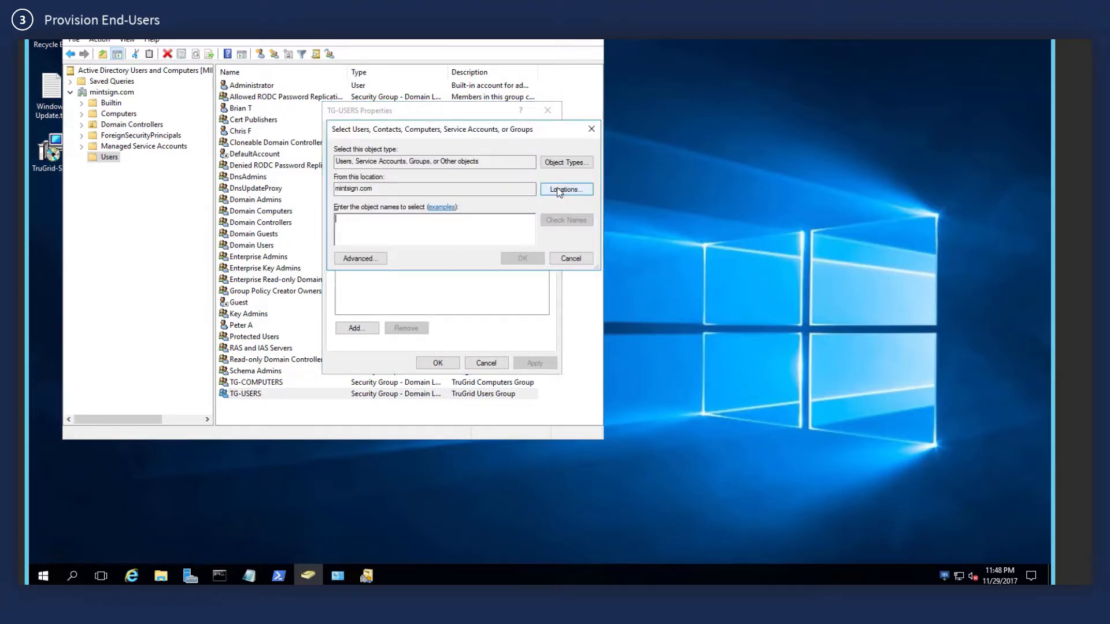
click(361, 259)
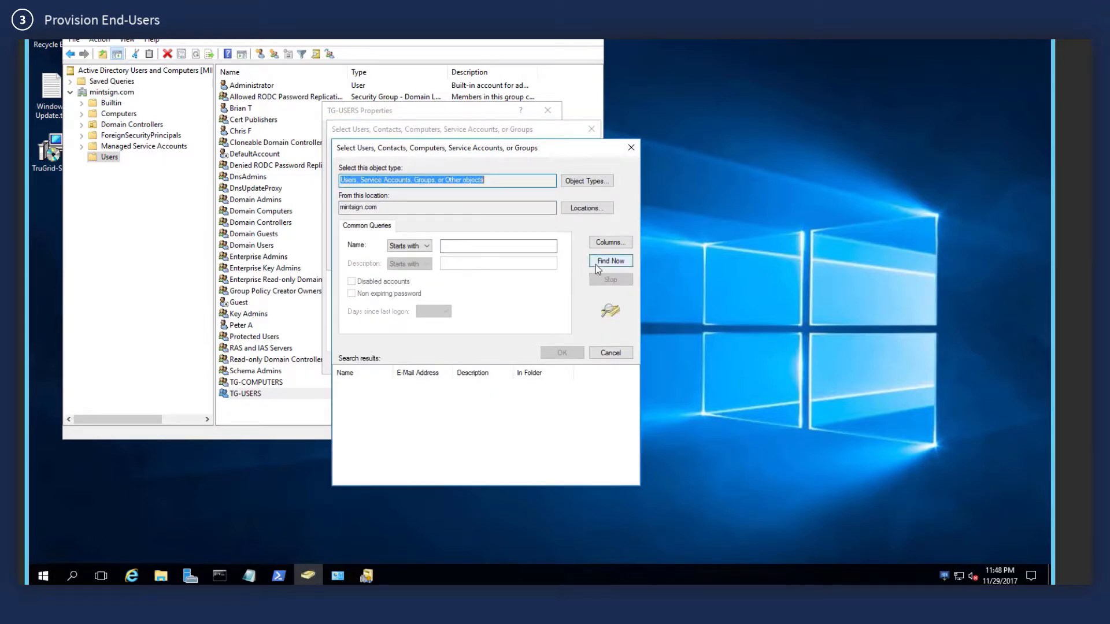
click(595, 261)
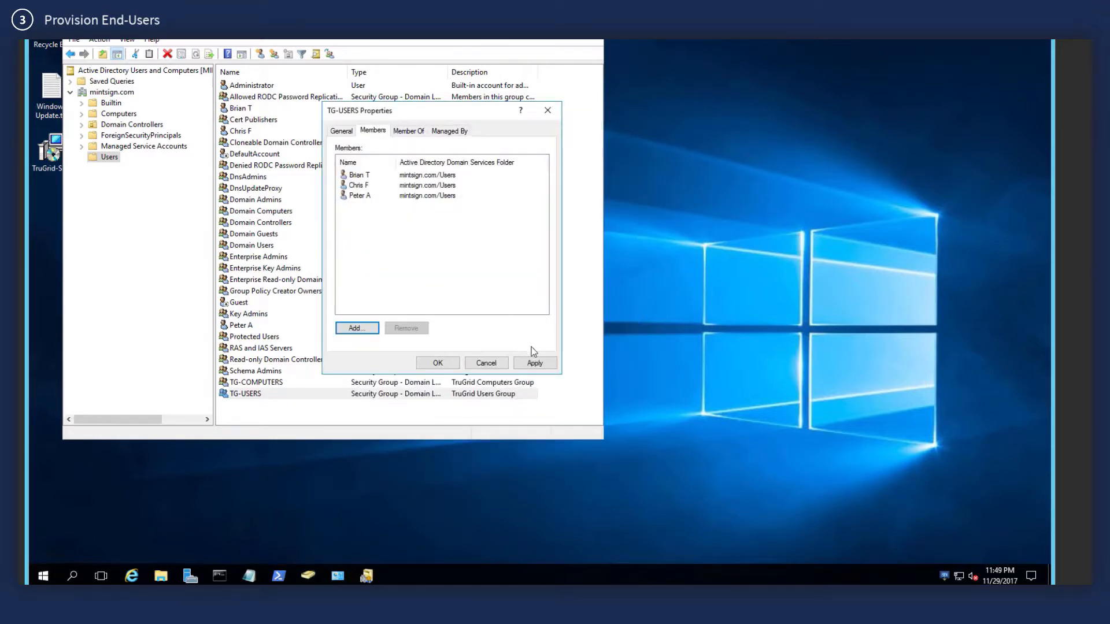
click(541, 363)
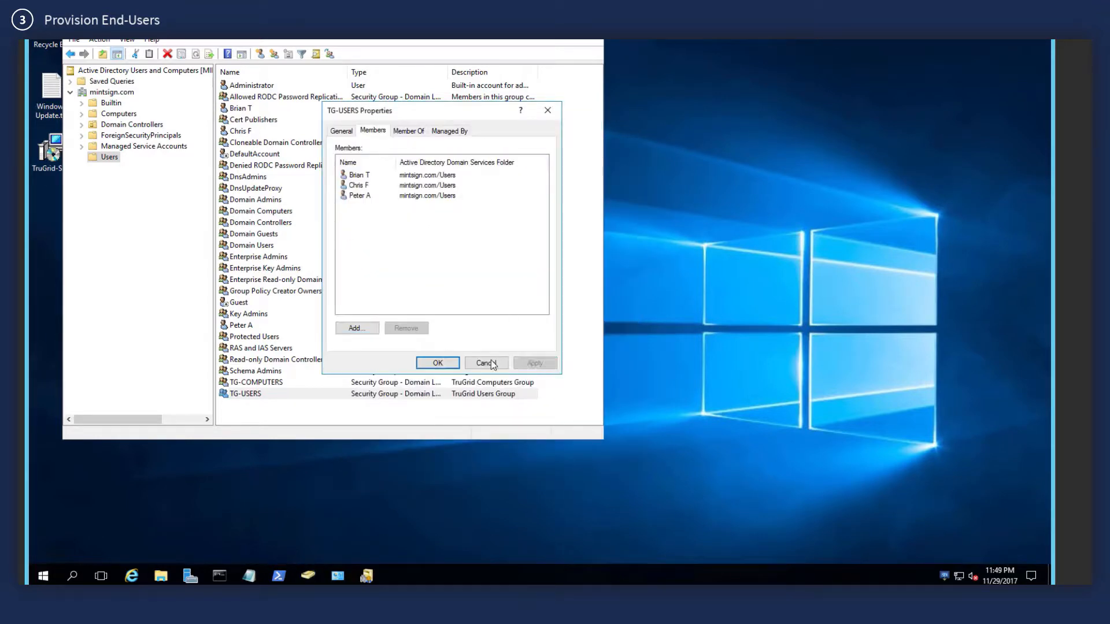
click(437, 363)
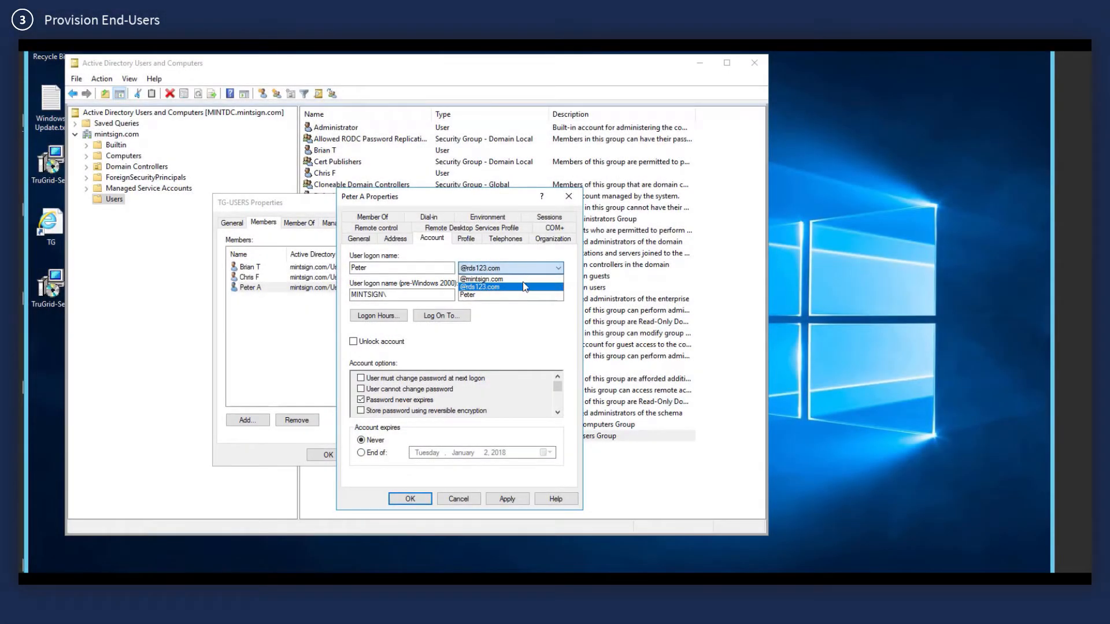
click(490, 287)
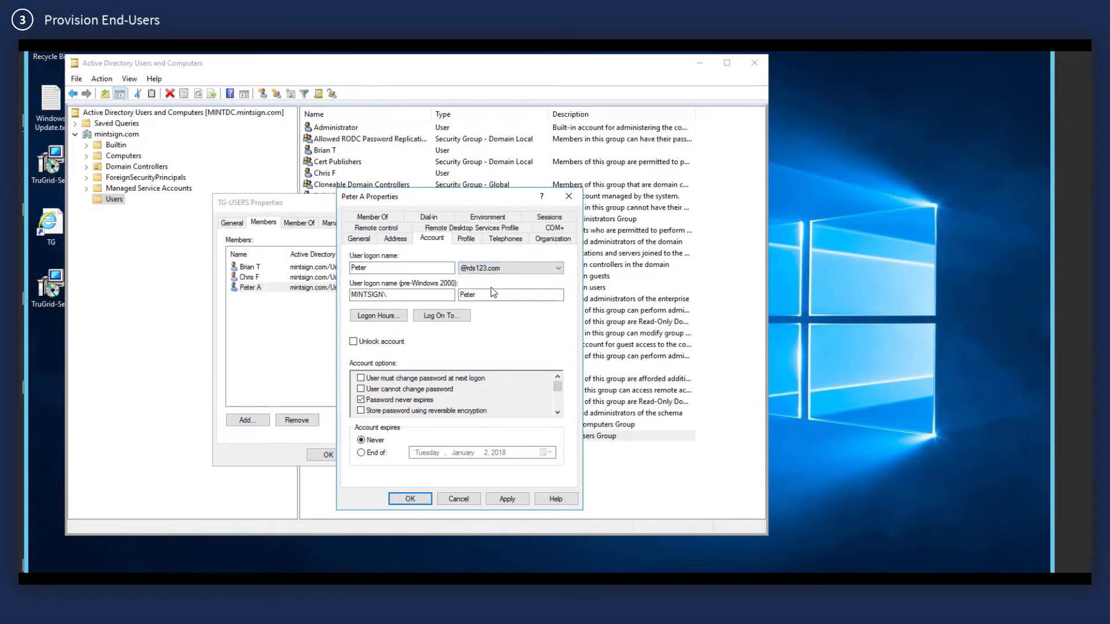
click(508, 269)
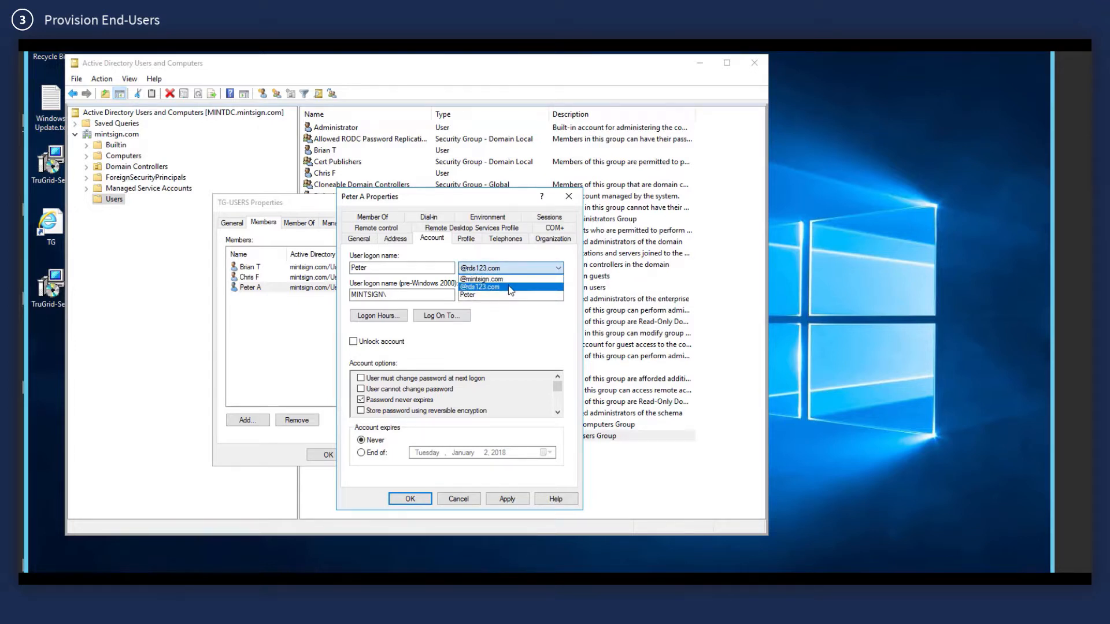
click(511, 290)
click(507, 498)
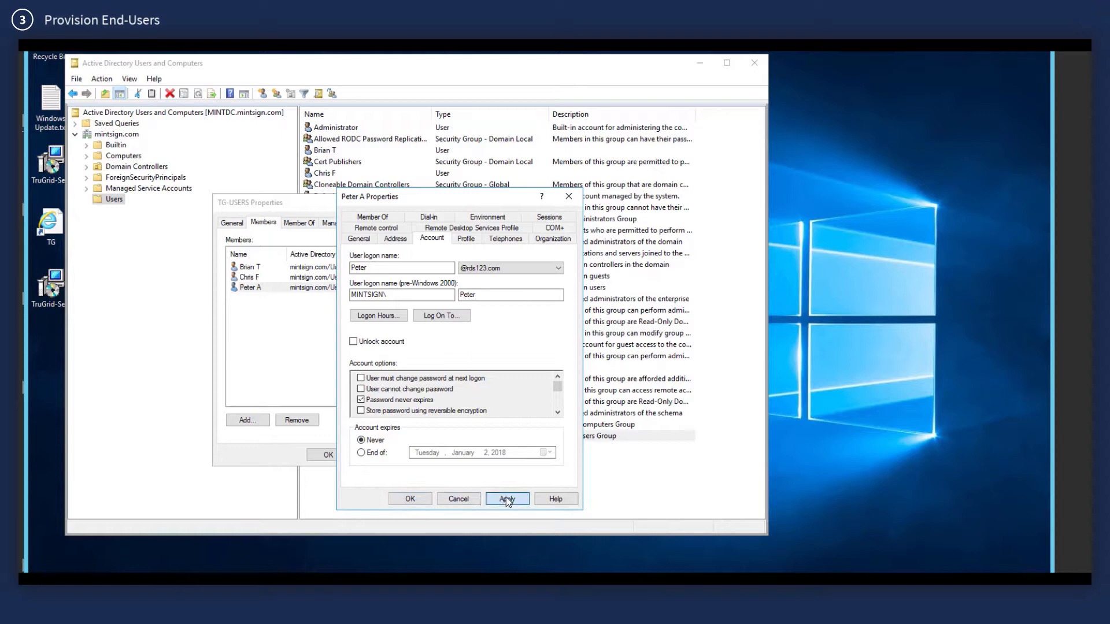
click(426, 502)
click(329, 455)
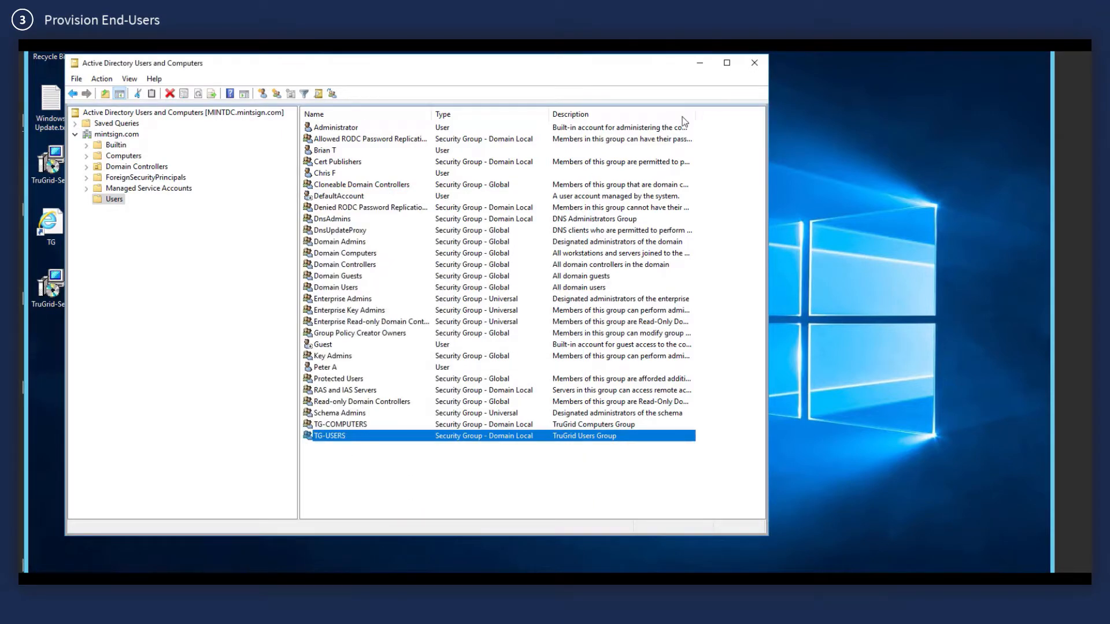
click(699, 64)
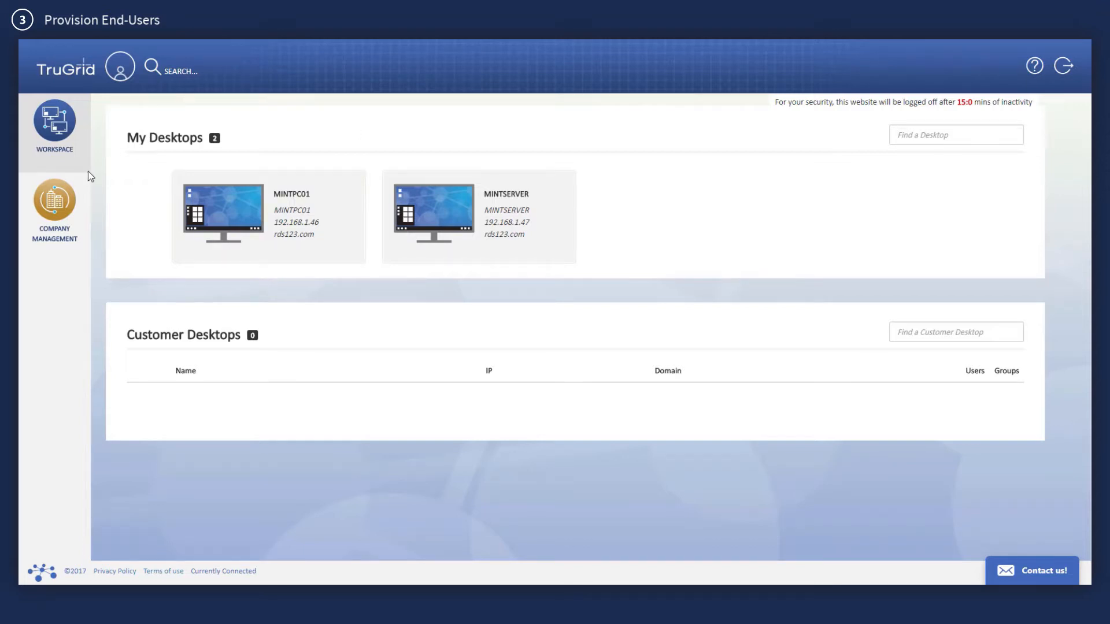
In the TruGrid portal's Workspace & User Assignments, create a new group assignment named TestGroup
click(56, 204)
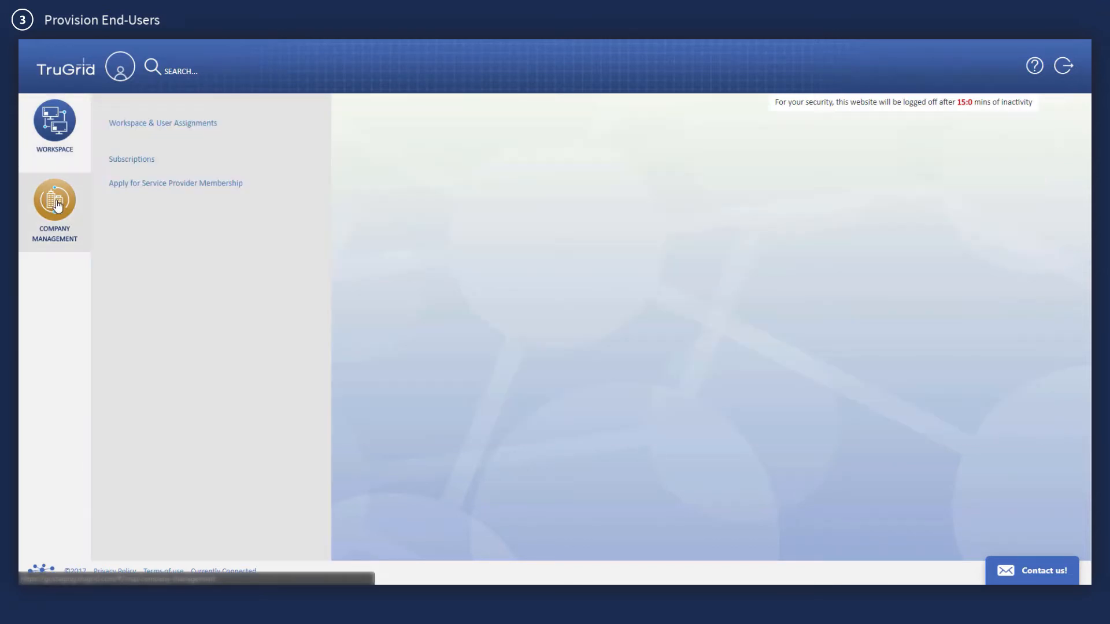
click(141, 122)
text(T)
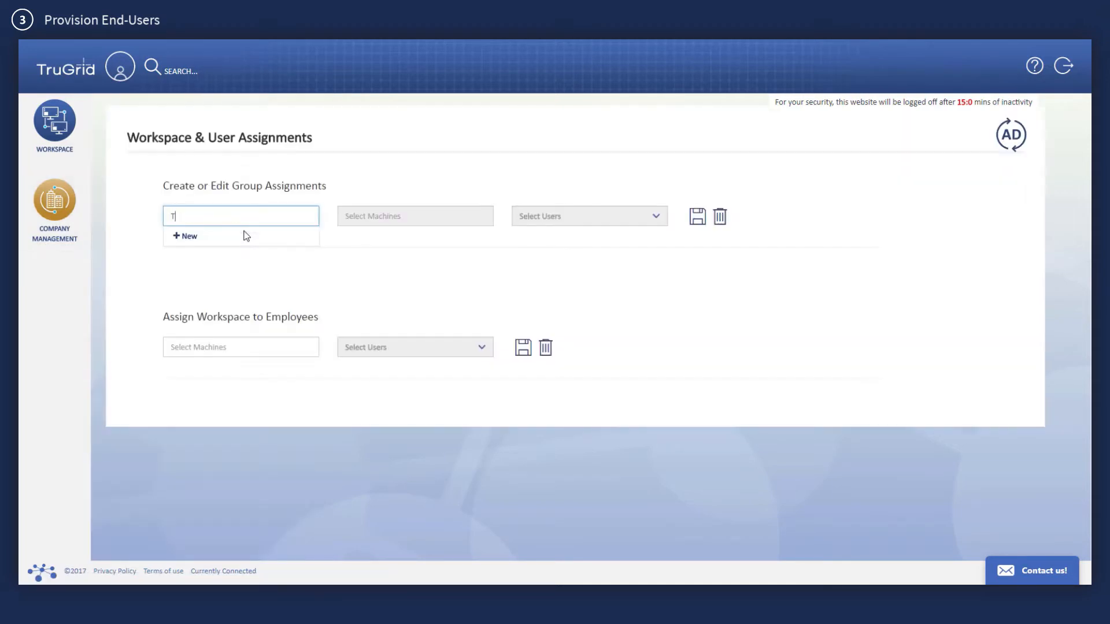
text(estGroup)
click(186, 237)
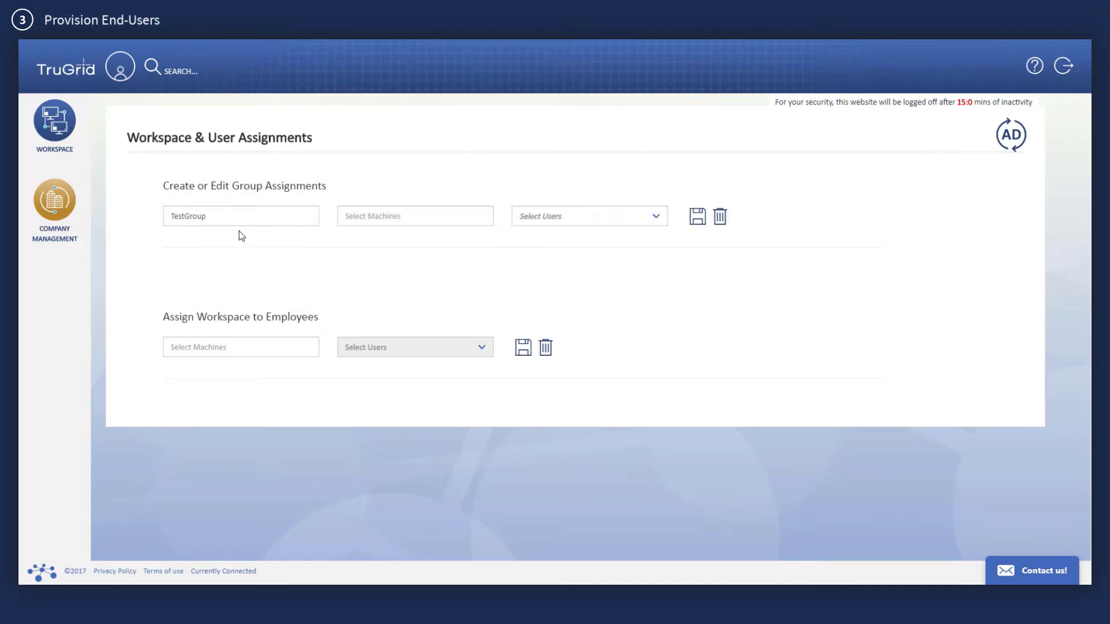
Assign the MINTSERVER machine and the chosen employee users to TestGroup and save the group assignment
click(378, 217)
click(472, 257)
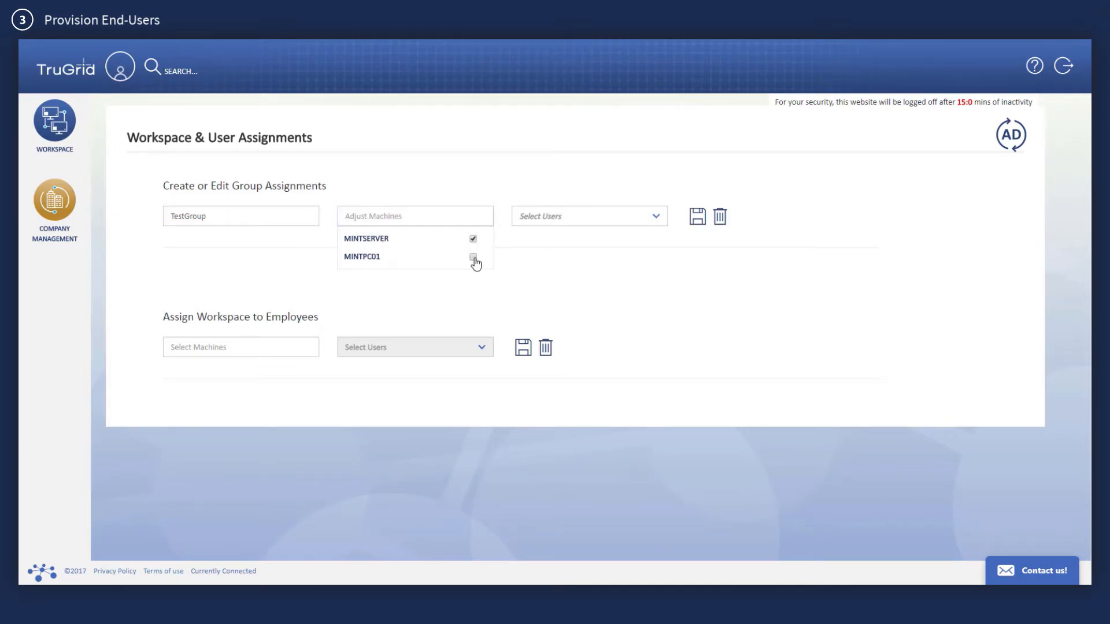
click(575, 219)
click(647, 258)
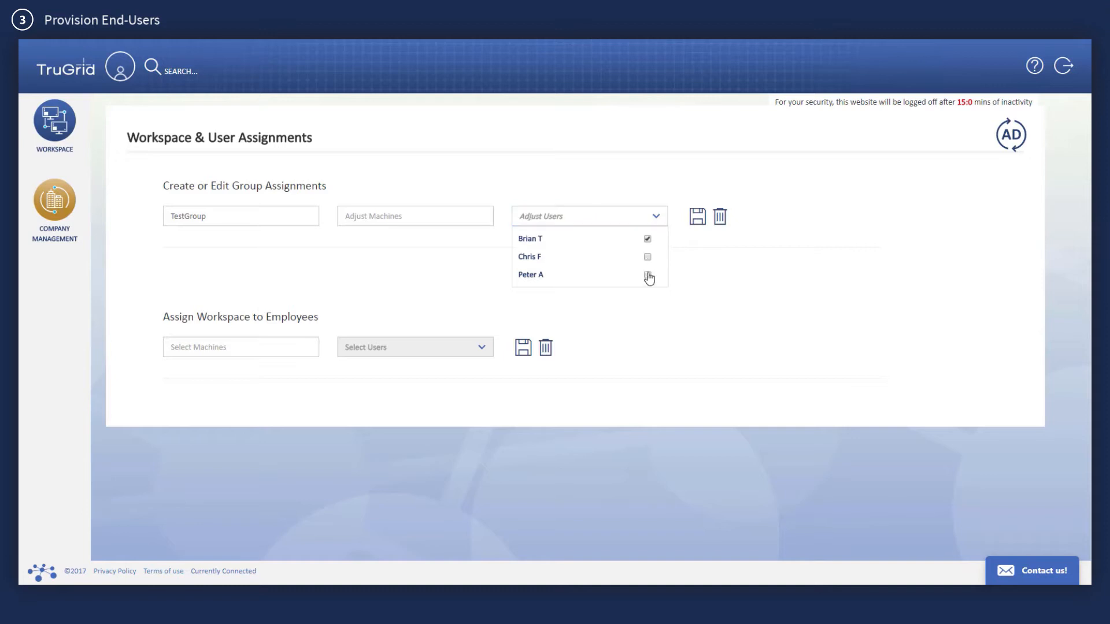
click(648, 275)
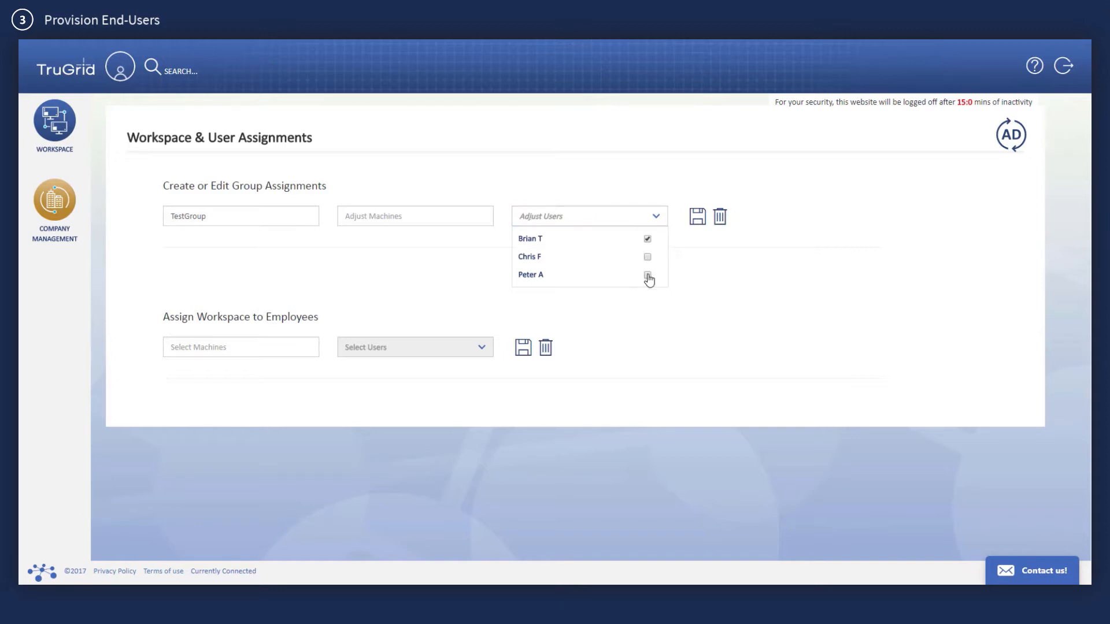
click(698, 222)
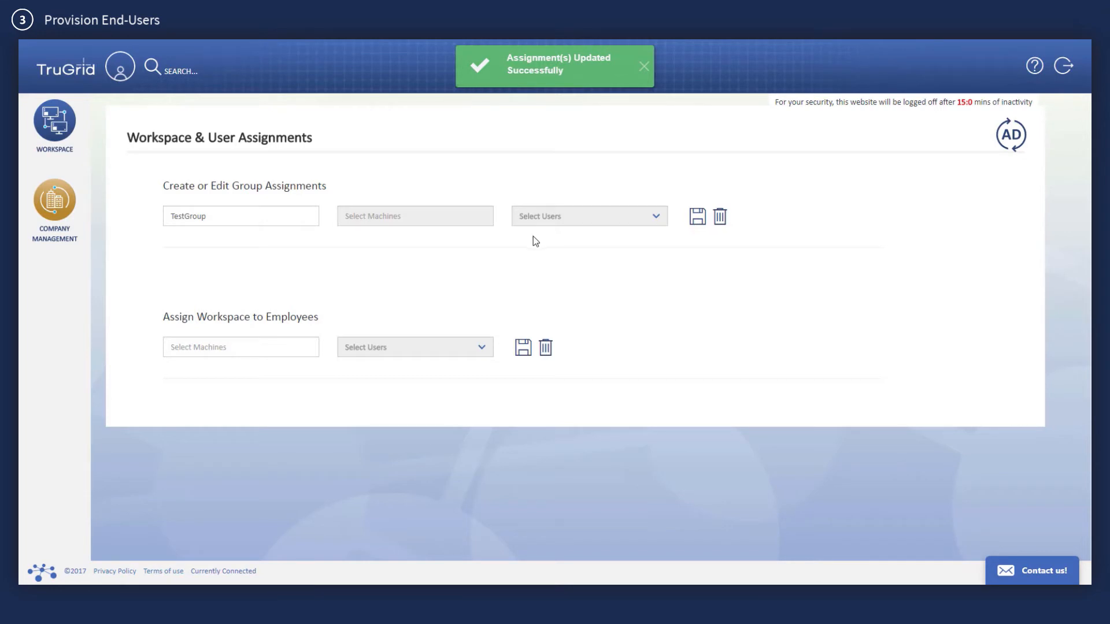
Assign the MINTPC01 workspace to the first listed employee, save the assignment and refresh the data from Active Directory
click(212, 344)
click(207, 366)
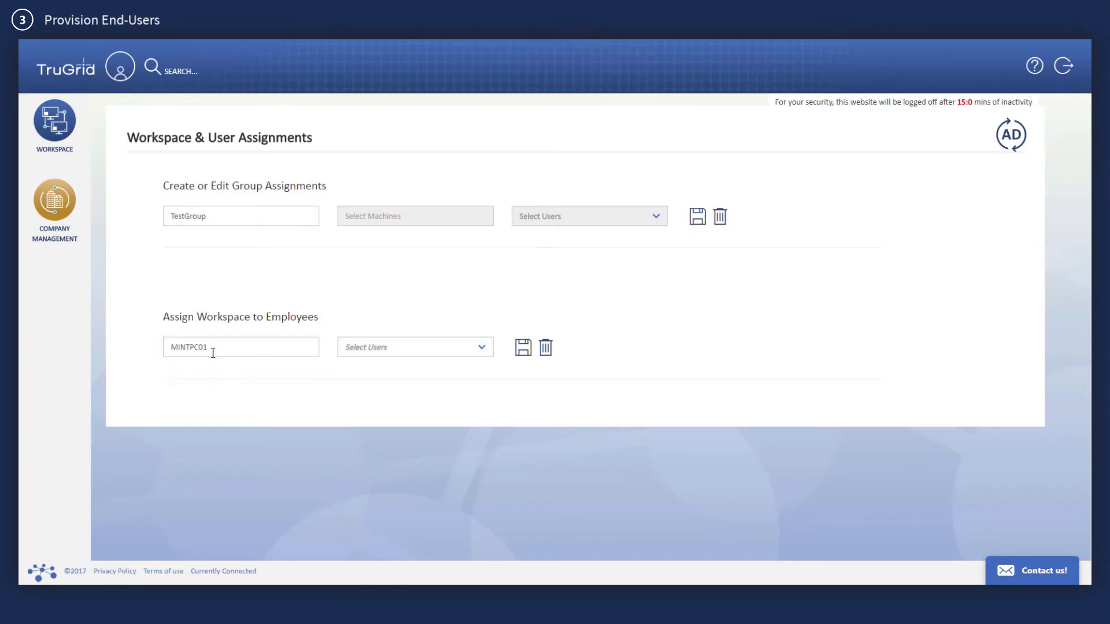
click(453, 348)
click(472, 369)
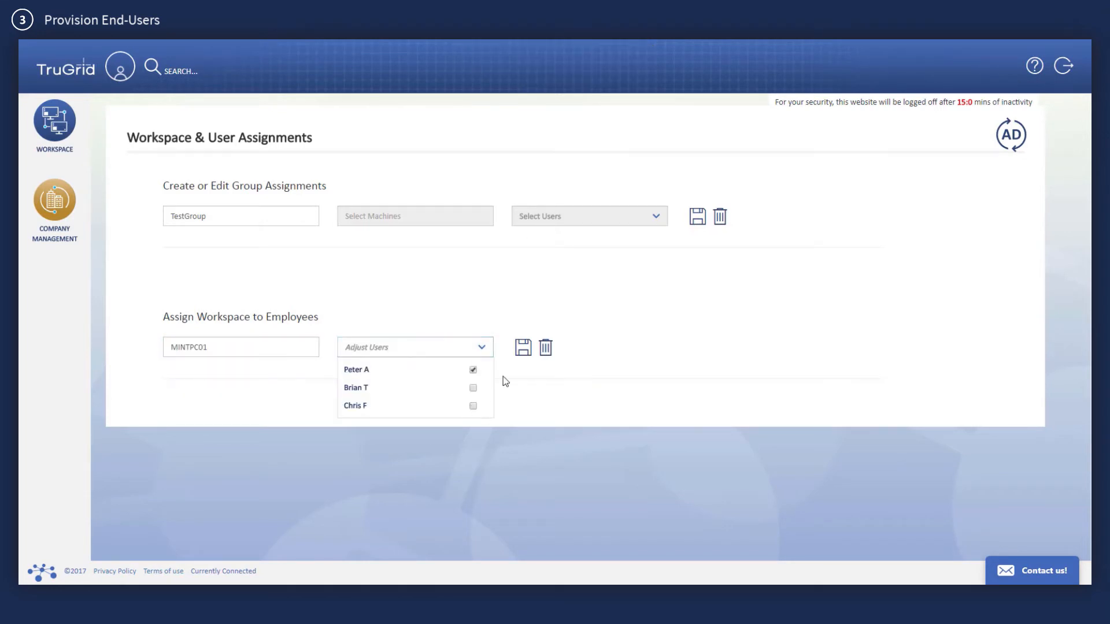
click(523, 348)
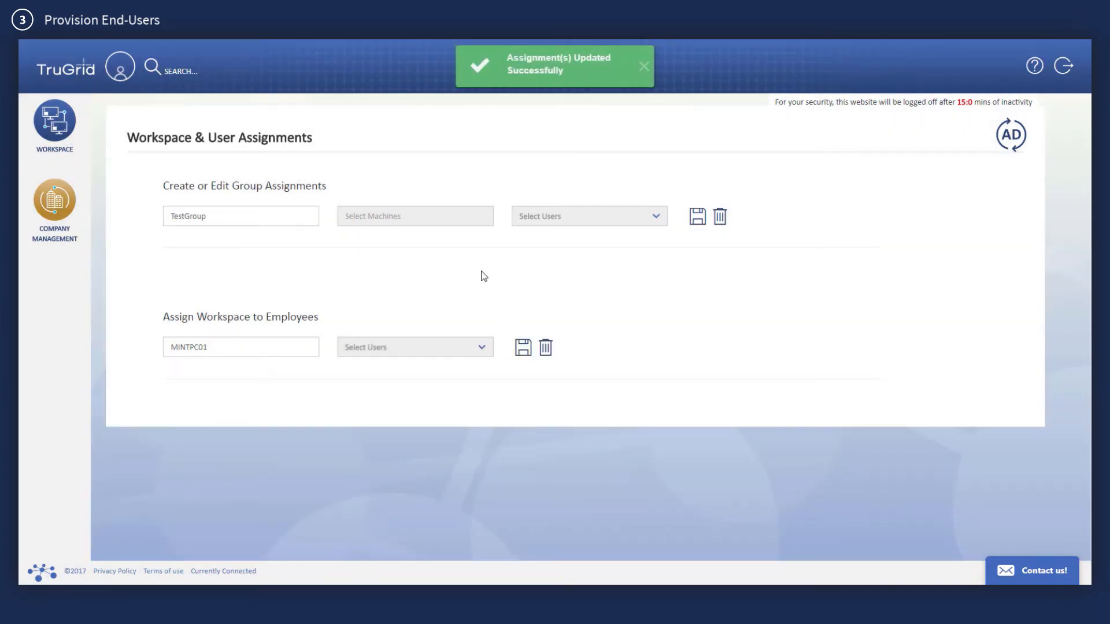
click(1015, 140)
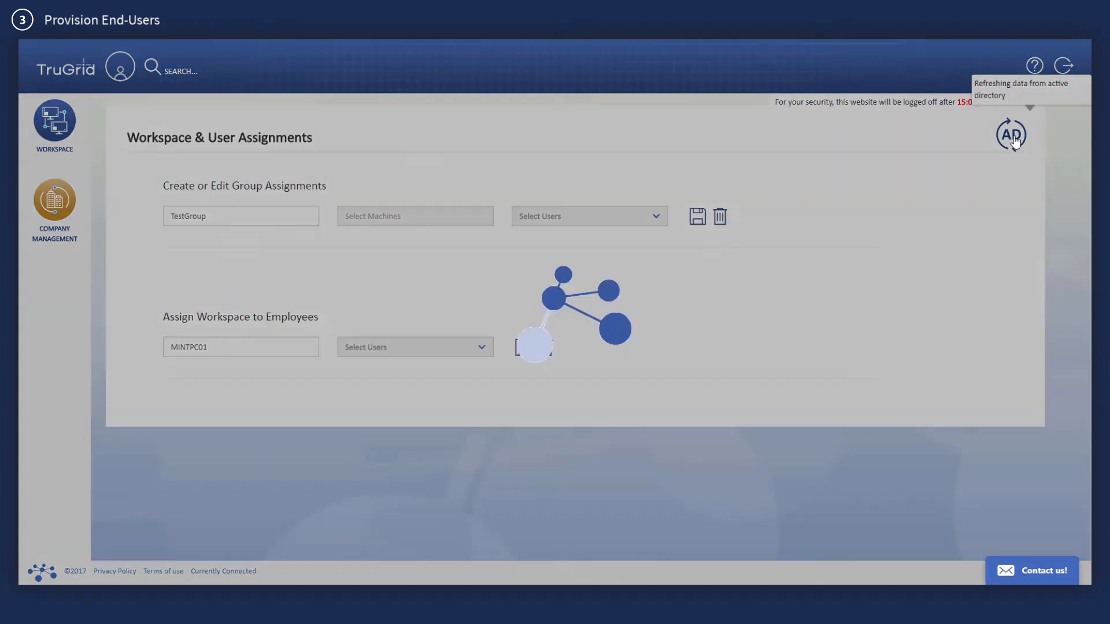